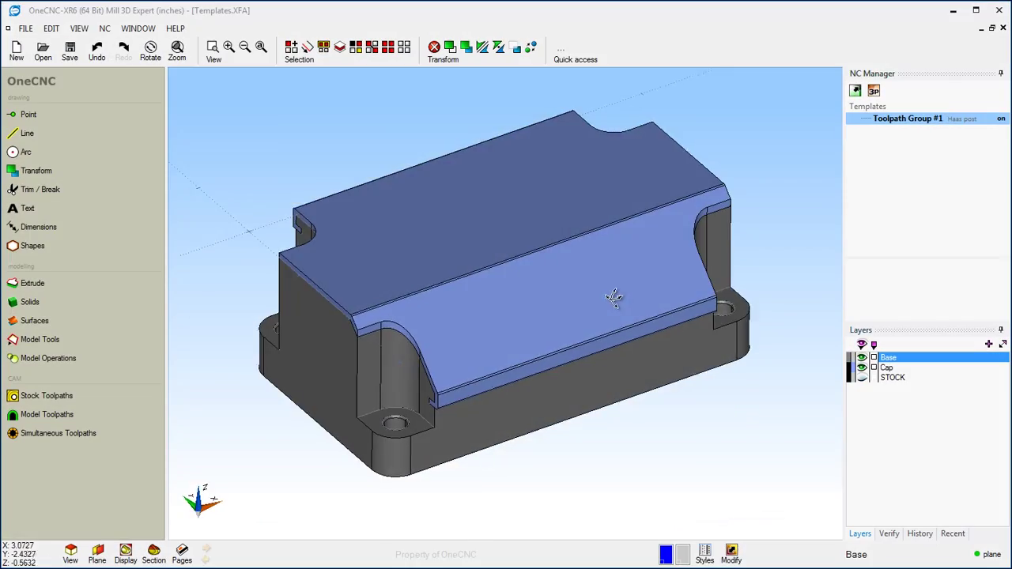
# - Turn off the Cap layer so the hollow base and its two pockets are exposed
pyautogui.moveTo(669, 300); pyautogui.dragTo(605, 337, button='middle')
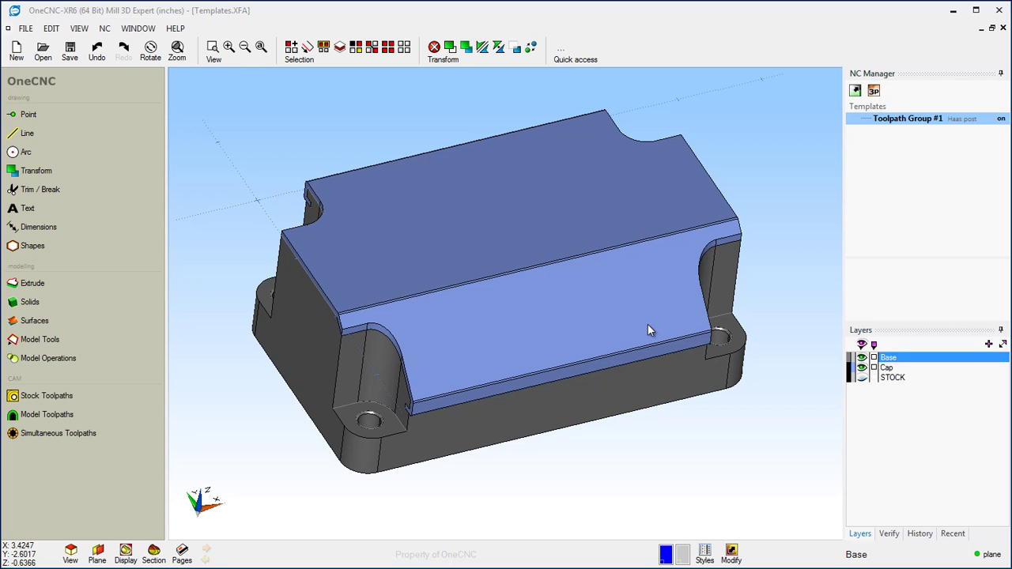
pyautogui.click(862, 368)
pyautogui.moveTo(585, 268); pyautogui.dragTo(583, 291, button='middle')
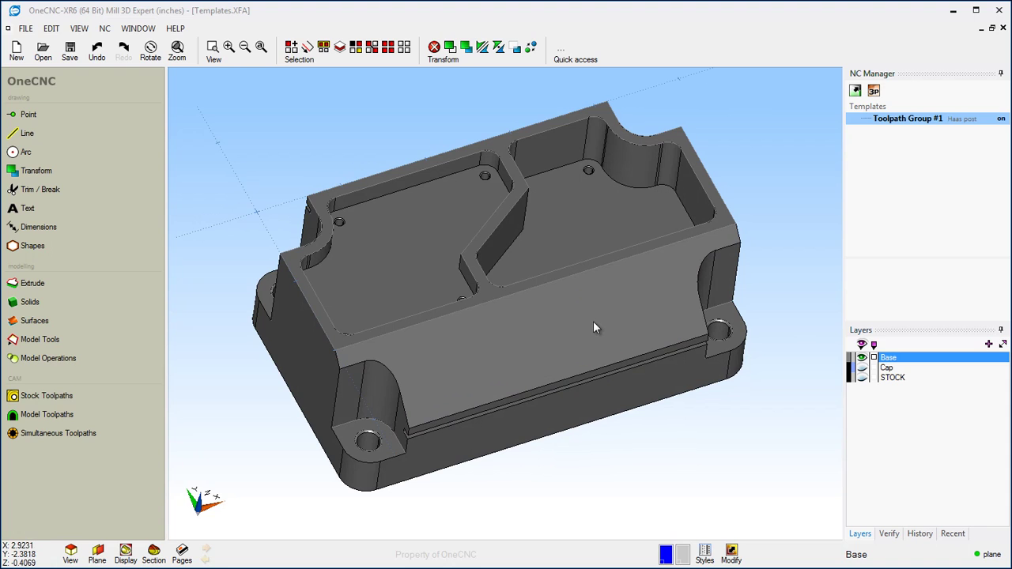
# - Set up a Z Level rough toolpath with the .25 EM - Rough Pocket template and Ramp Helix entry
pyautogui.click(66, 413)
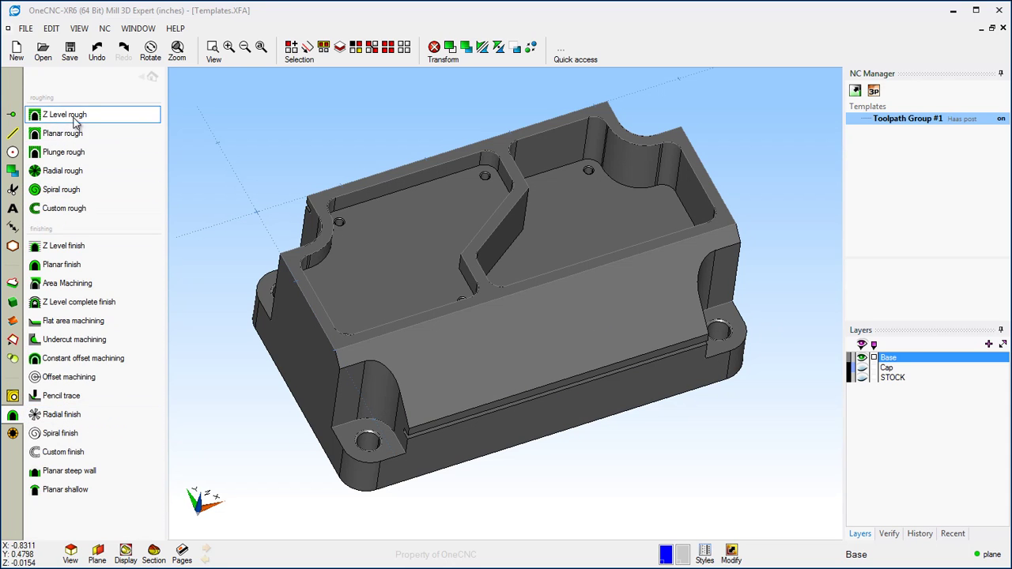
pyautogui.click(124, 148)
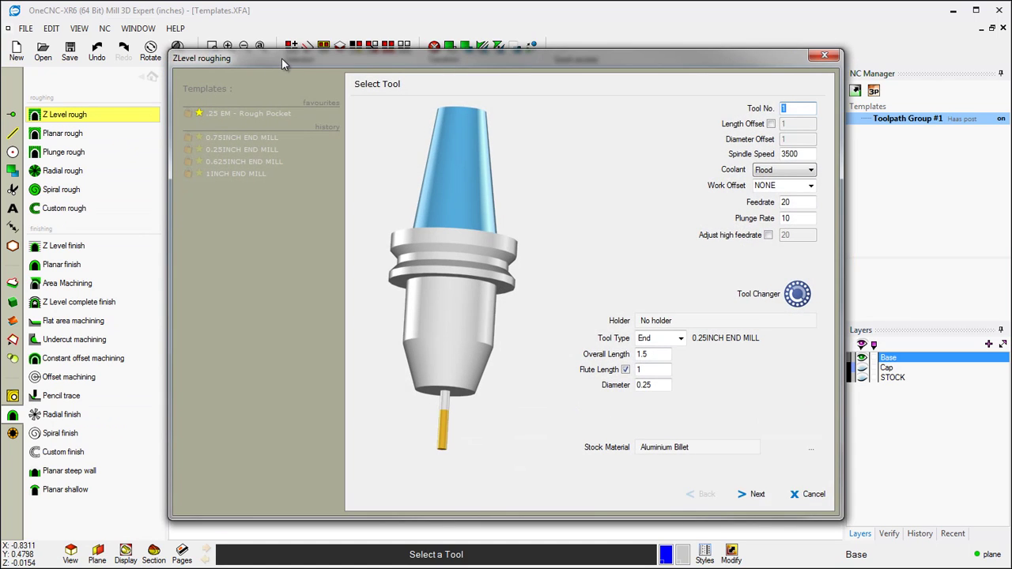
pyautogui.moveTo(281, 58); pyautogui.dragTo(283, 76)
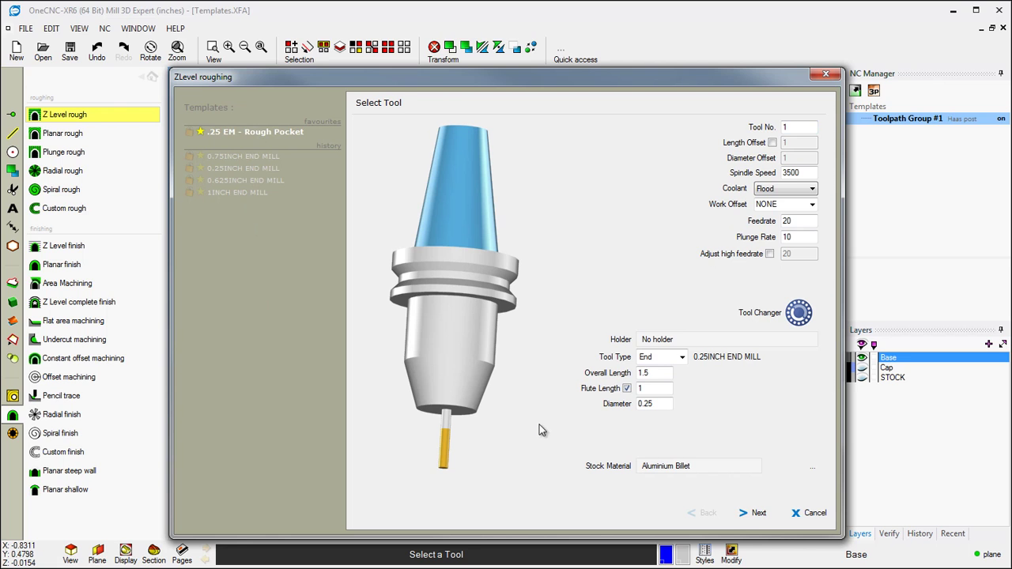
pyautogui.click(758, 513)
pyautogui.click(758, 513)
pyautogui.click(757, 513)
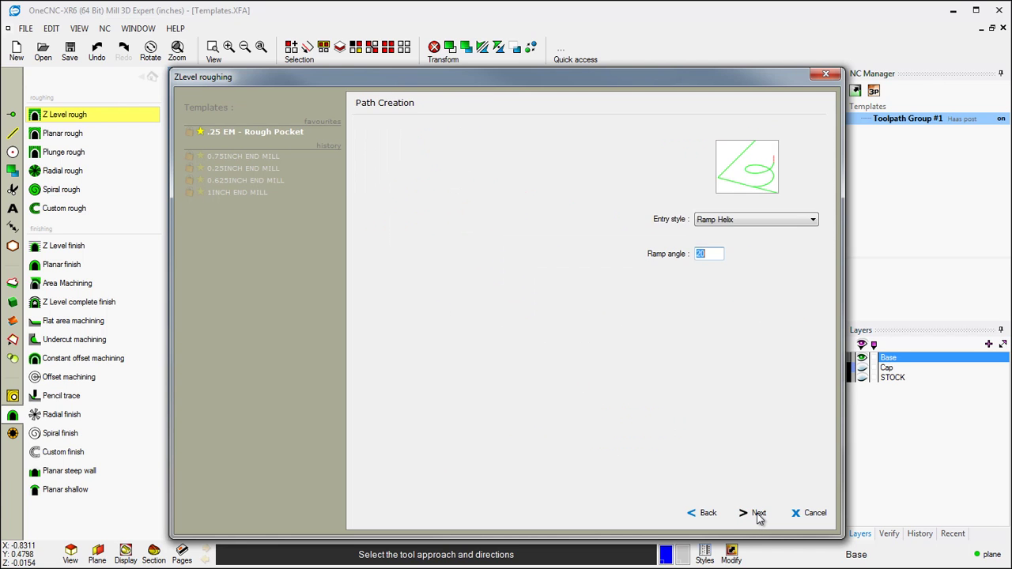
pyautogui.click(758, 513)
pyautogui.click(758, 514)
# - Use the part's top outer edge as boundary to generate the 1:ZLevel Rough toolpath
pyautogui.click(757, 513)
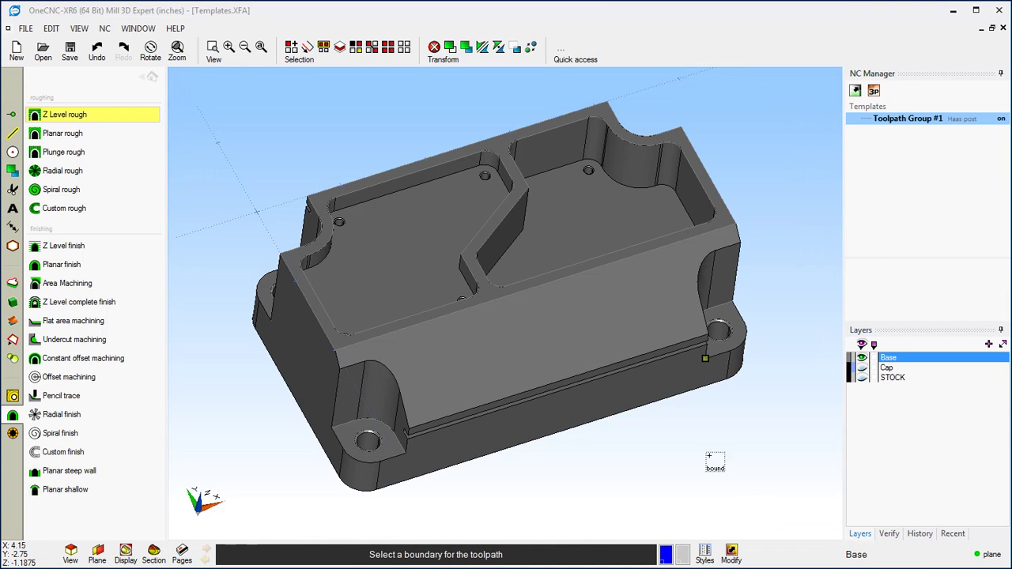
pyautogui.click(625, 259)
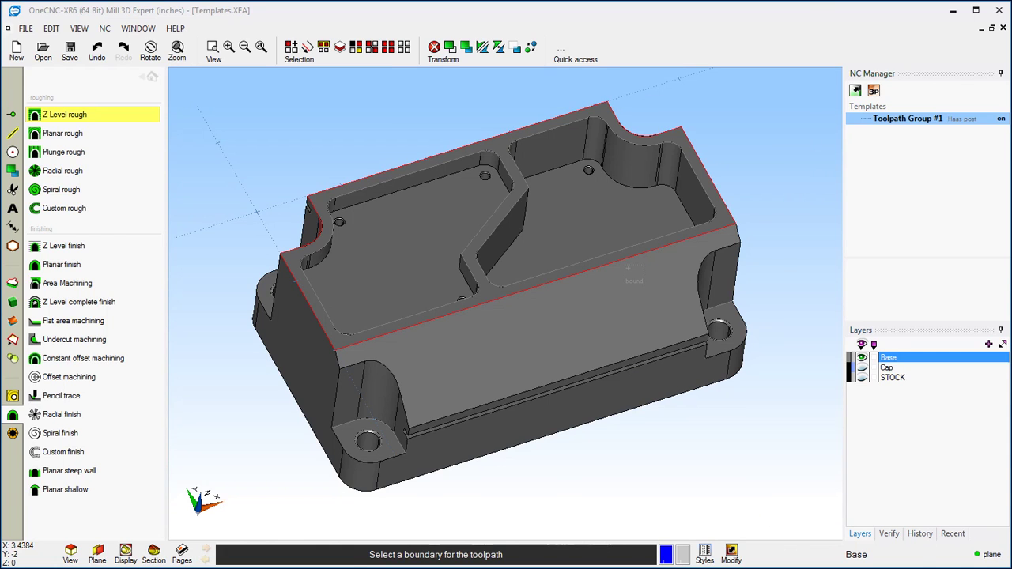
pyautogui.rightClick(627, 268)
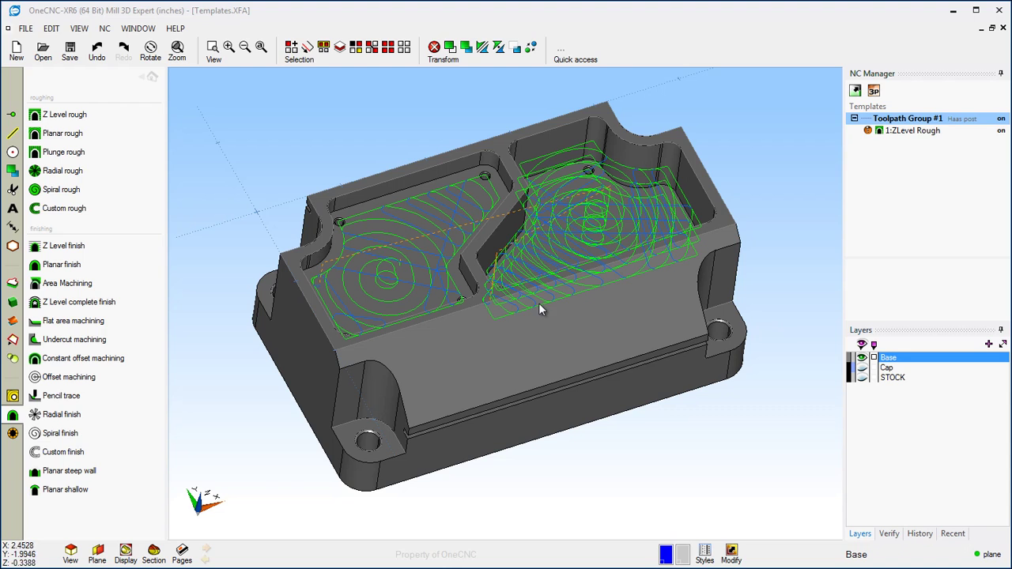
# - Start a Mill Profile toolpath chained around the left pocket's inner wall
pyautogui.click(13, 395)
pyautogui.click(59, 193)
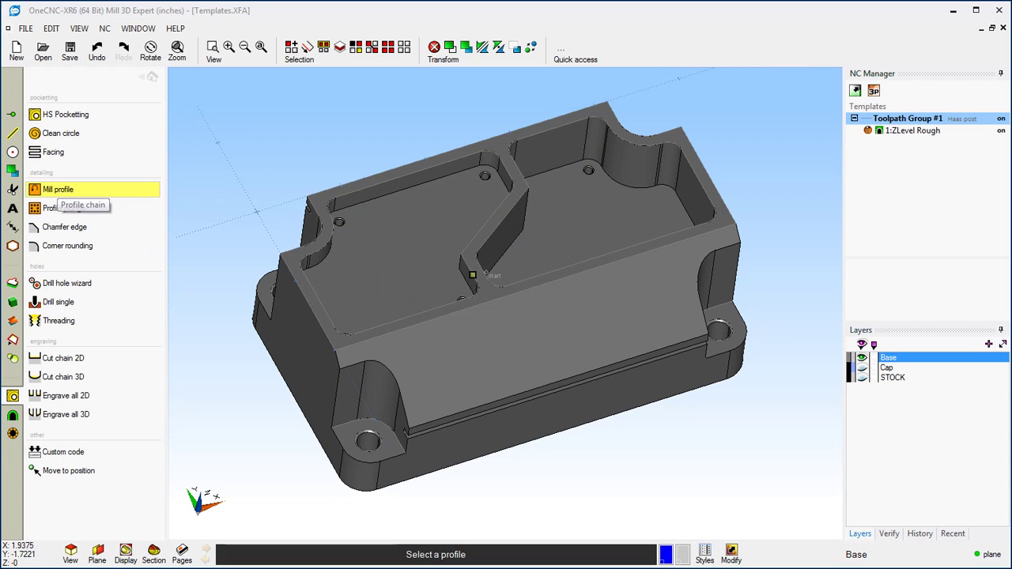
pyautogui.click(399, 158)
pyautogui.click(398, 157)
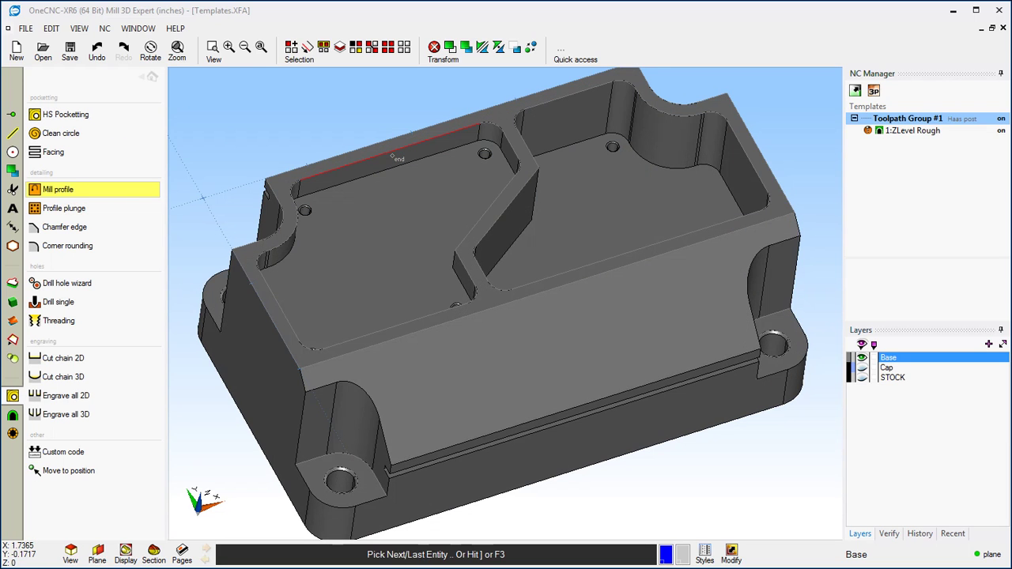
pyautogui.click(392, 155)
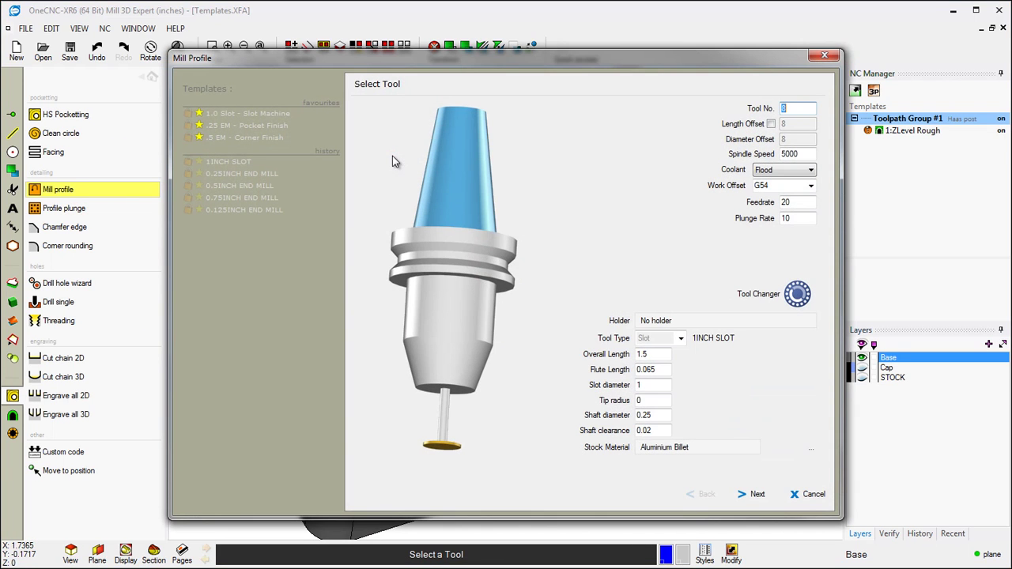
# - Apply the .25 EM - Pocket Finish template, with no finishing pass, to create 2:Mill Profile
pyautogui.click(262, 126)
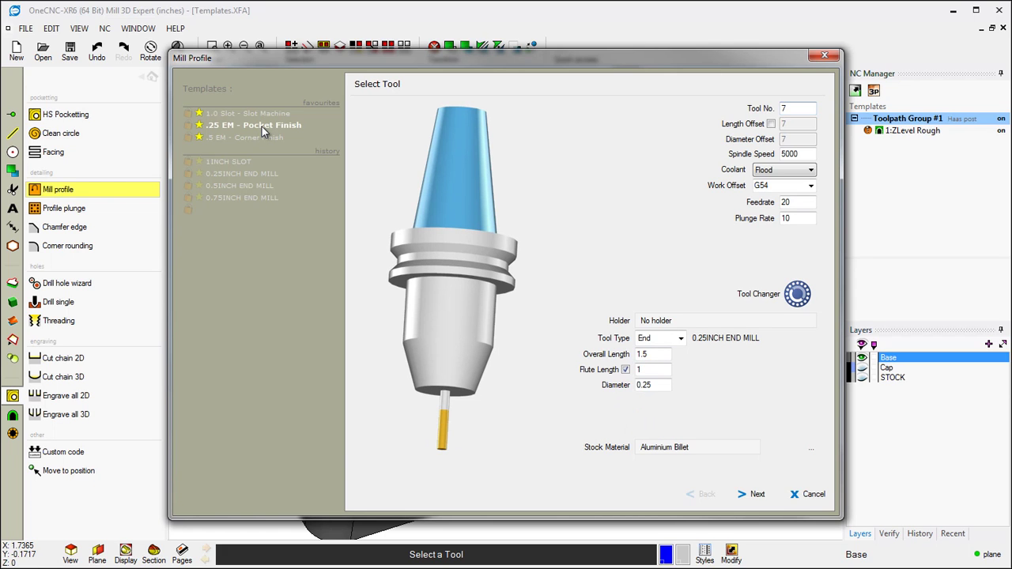
pyautogui.click(755, 494)
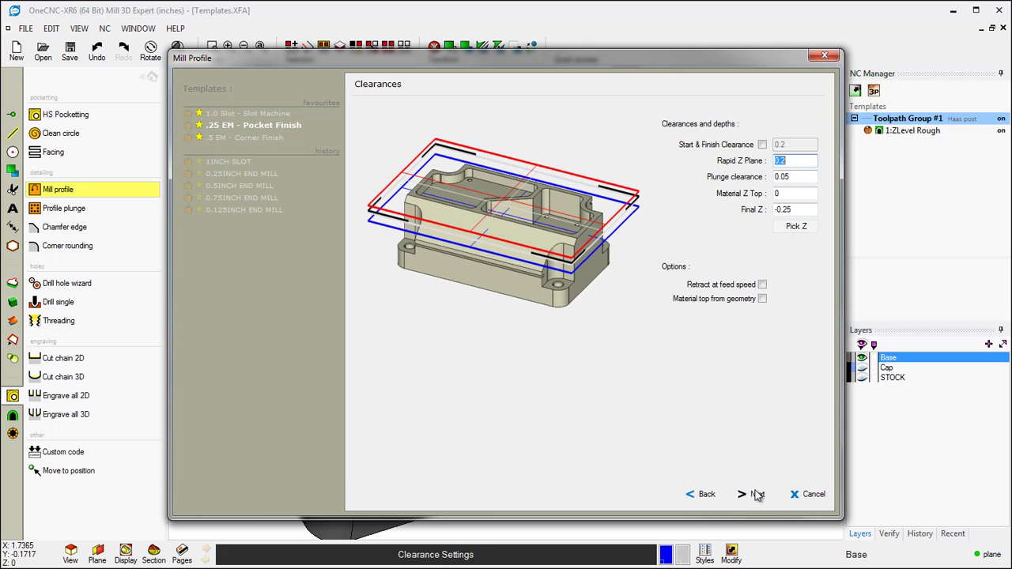
pyautogui.click(756, 494)
pyautogui.click(757, 494)
pyautogui.click(757, 495)
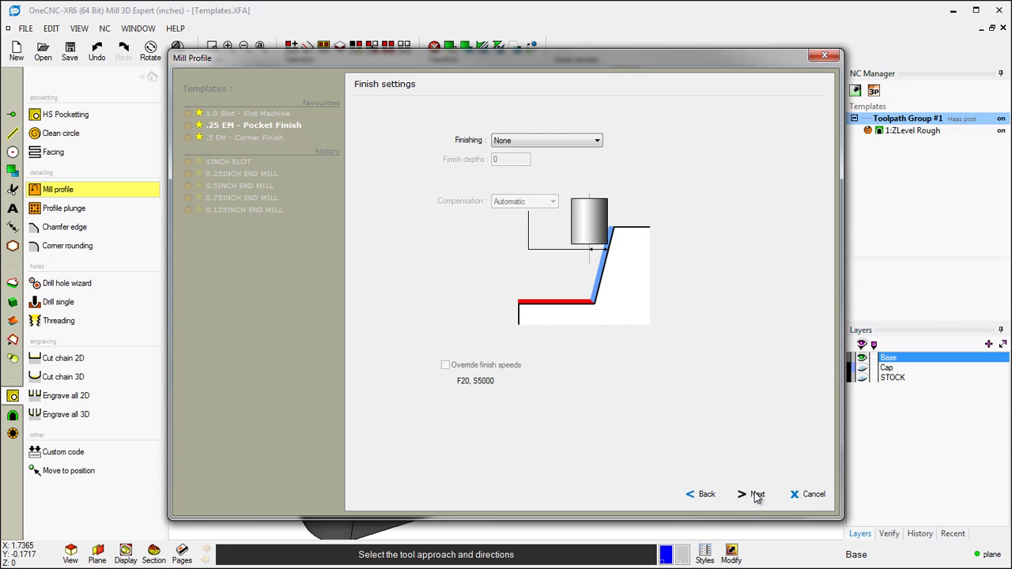
pyautogui.click(757, 494)
pyautogui.click(757, 494)
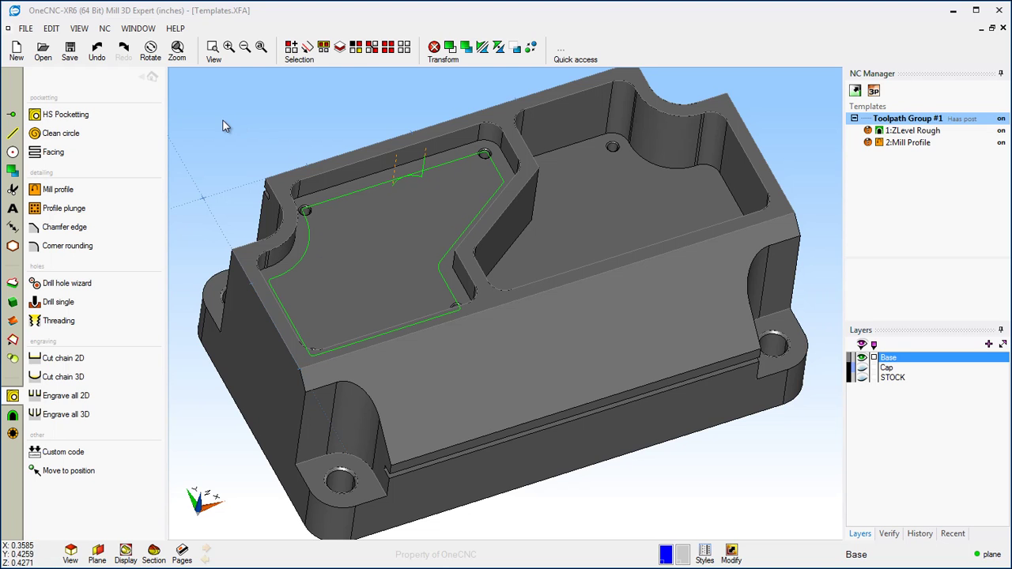
# - Drill the four 0.0938 inch chamfered holes using the .0938 X .2 Deep - Spot and Drill definition
pyautogui.moveTo(467, 269)
pyautogui.mouseDown(button='middle')
pyautogui.moveTo(472, 292)
pyautogui.moveTo(606, 239)
pyautogui.mouseUp(button='middle')
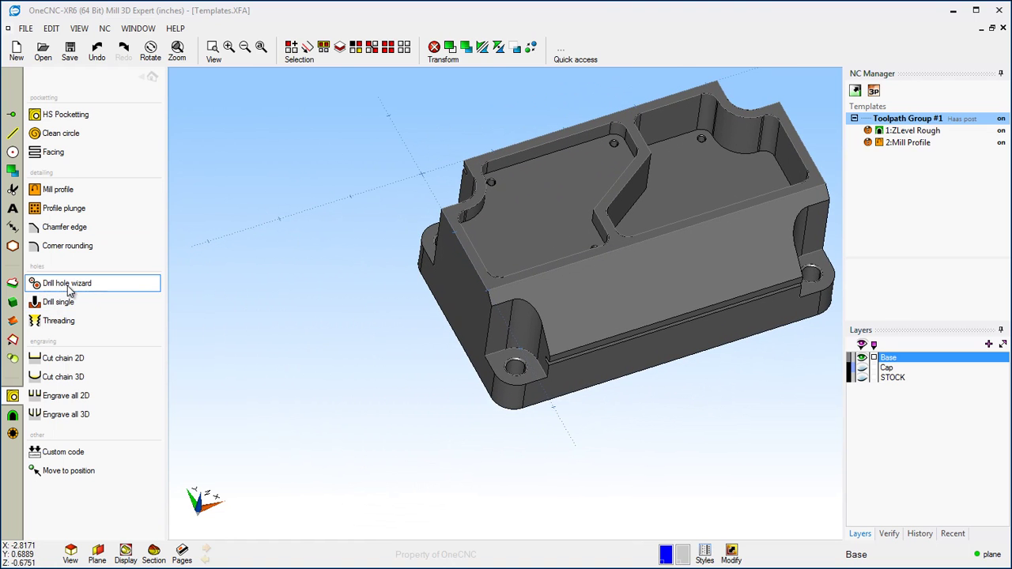
pyautogui.click(67, 283)
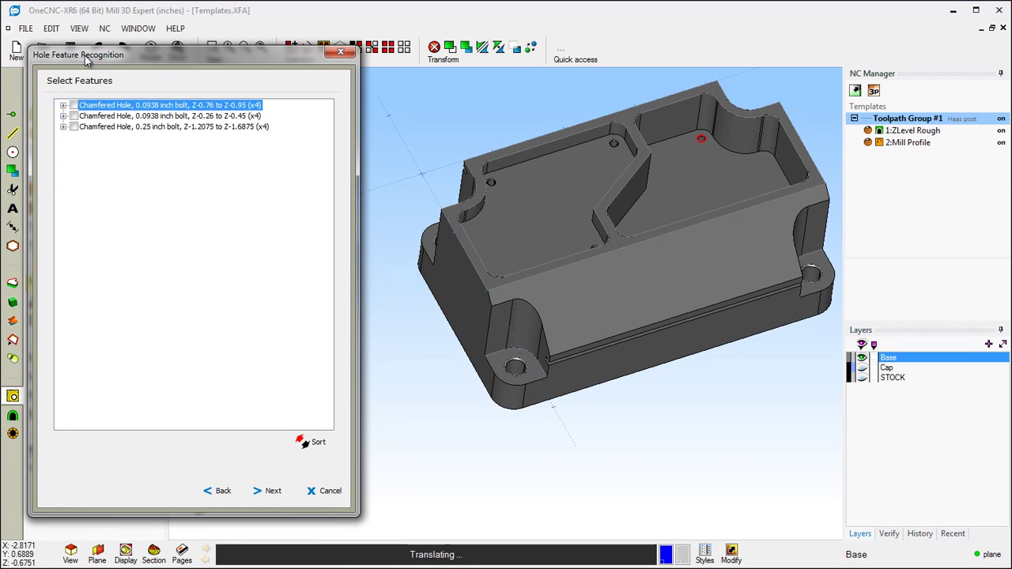
pyautogui.click(91, 120)
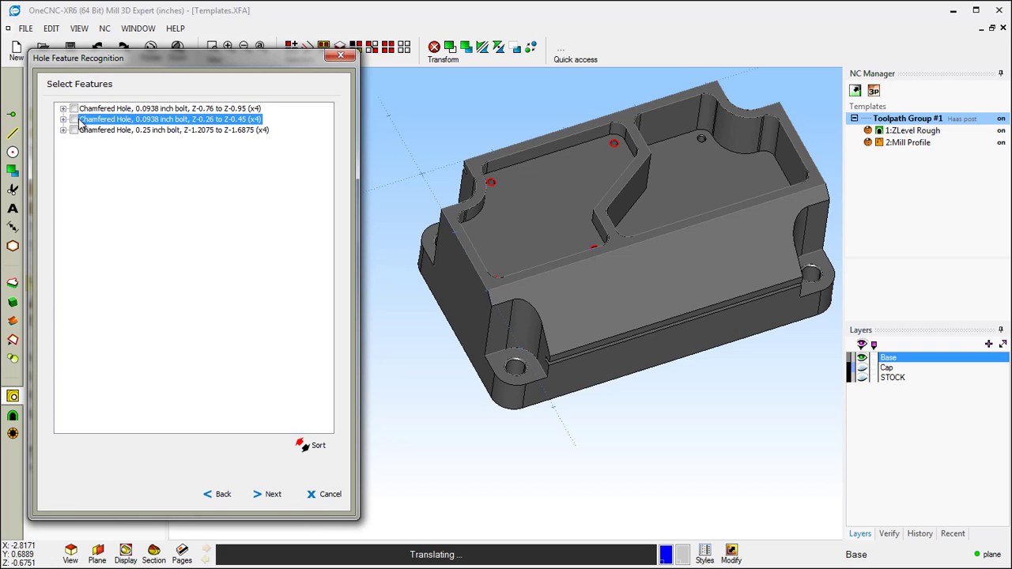
pyautogui.click(269, 495)
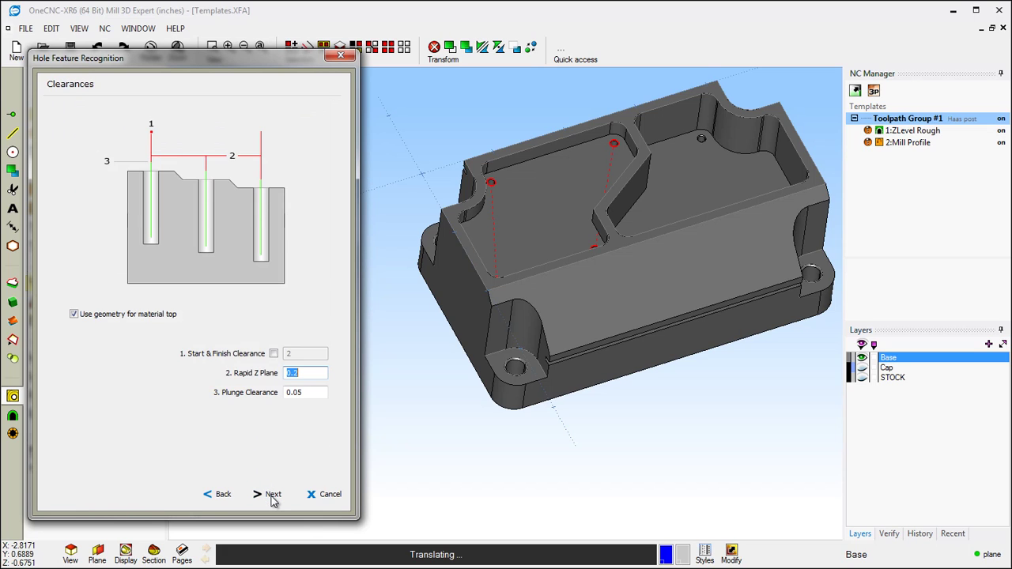
pyautogui.click(269, 495)
pyautogui.click(166, 121)
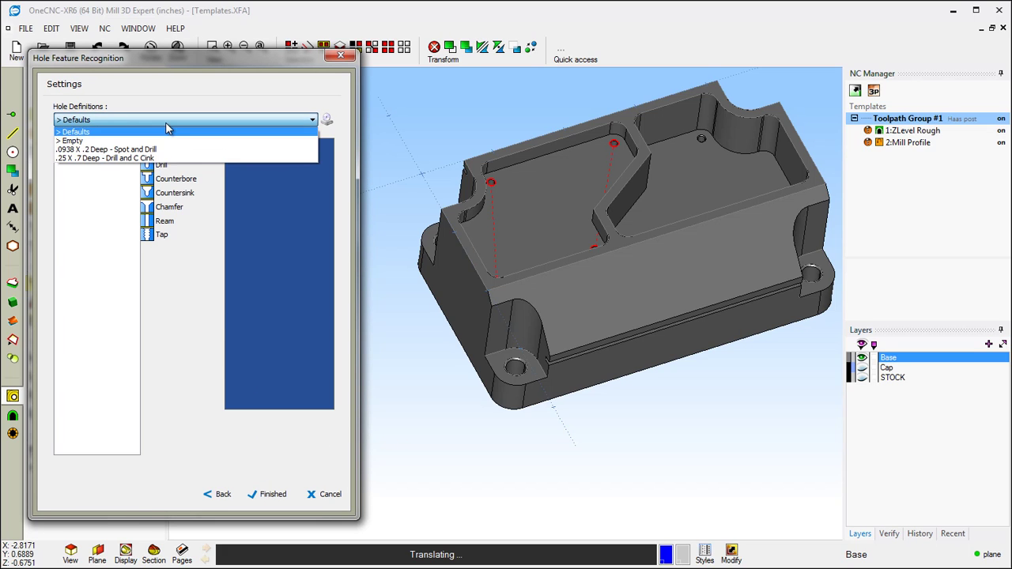
pyautogui.click(142, 149)
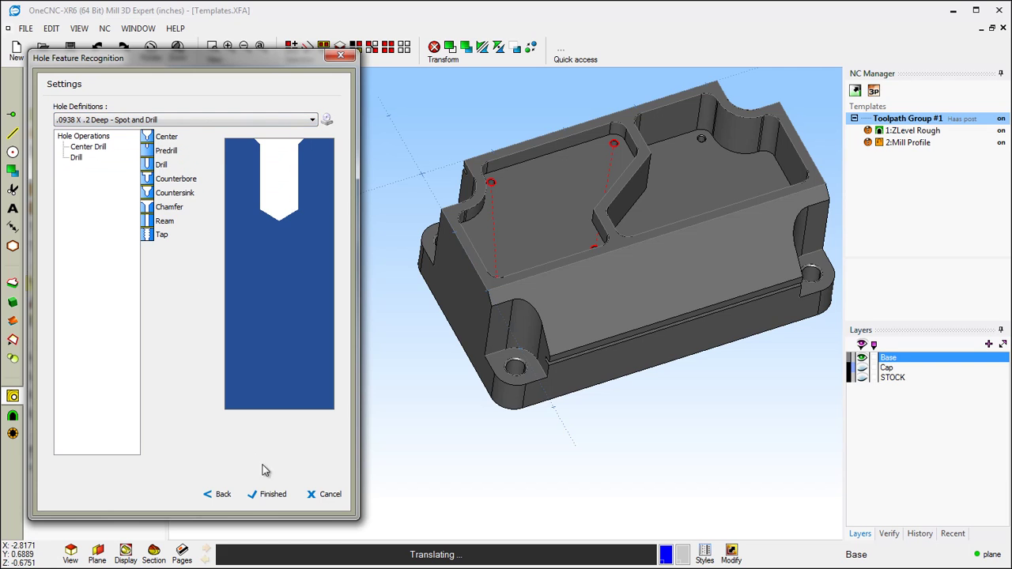
pyautogui.click(270, 495)
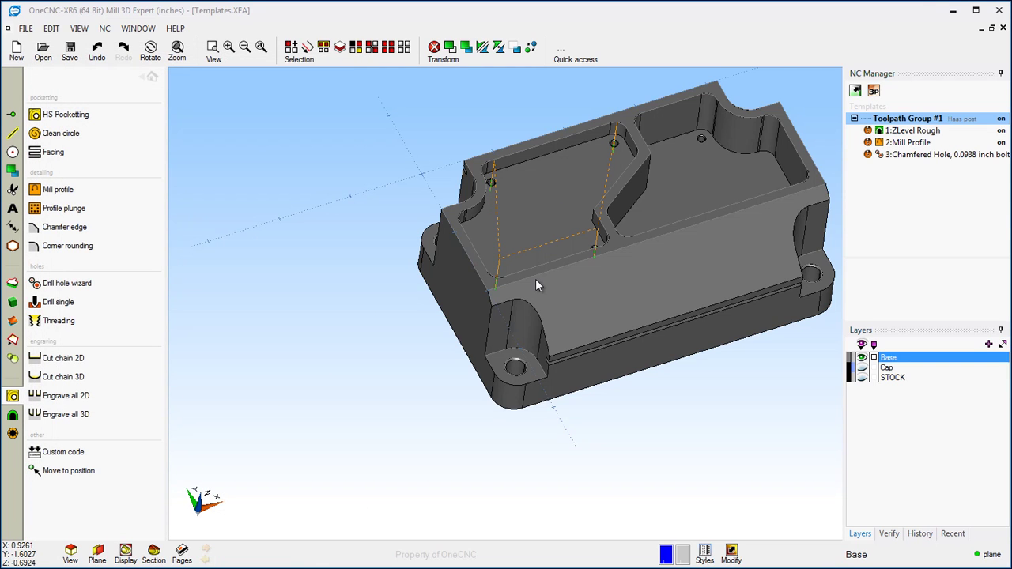
pyautogui.moveTo(533, 279); pyautogui.dragTo(517, 228, button='middle')
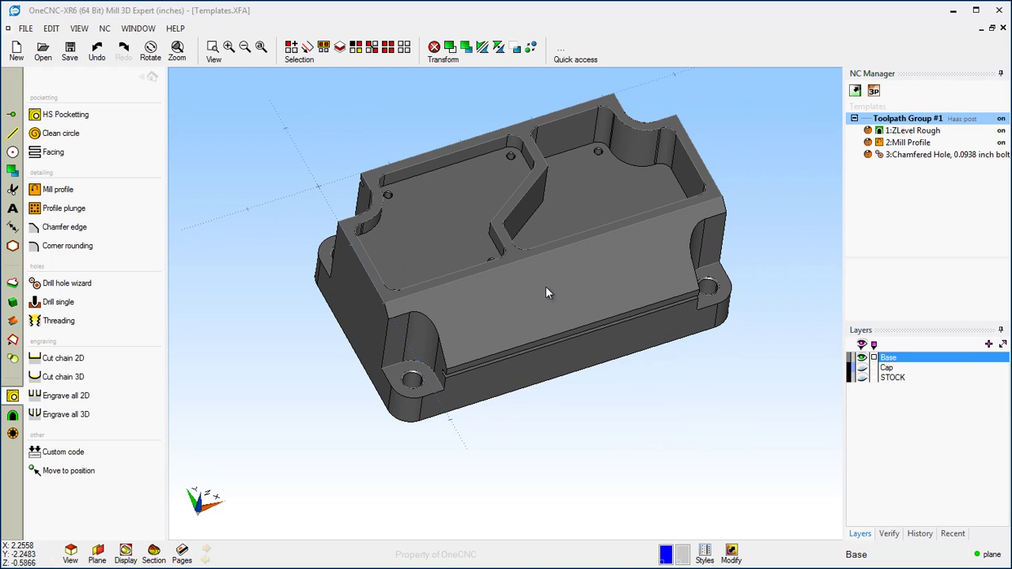
# - Activate the saved Side 2 - Fixture Plate plane (B0 A45) as the working plane
pyautogui.moveTo(540, 270); pyautogui.dragTo(537, 289, button='middle')
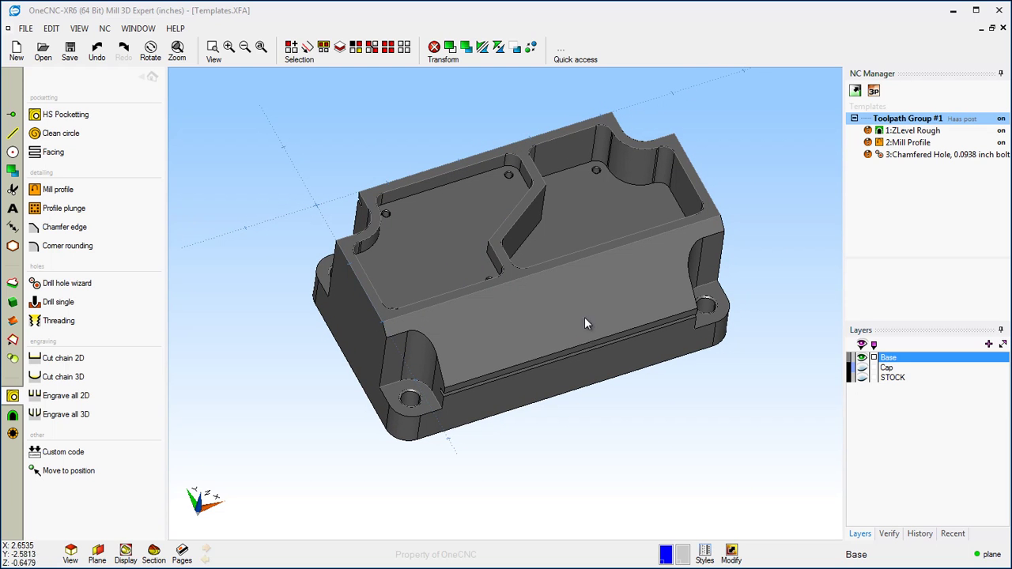
pyautogui.moveTo(585, 321); pyautogui.dragTo(685, 250, button='middle')
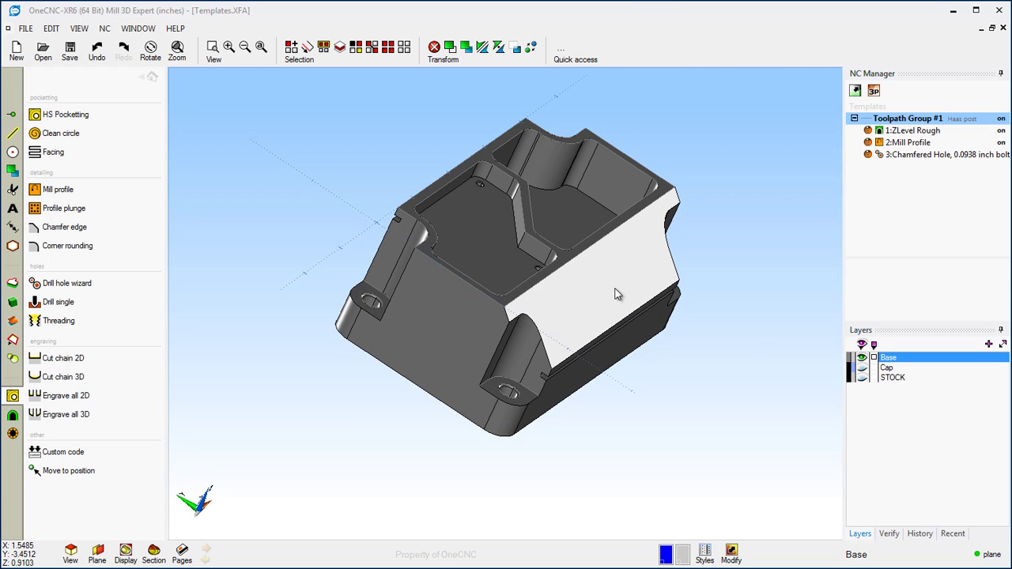
pyautogui.moveTo(641, 288); pyautogui.dragTo(620, 287, button='middle')
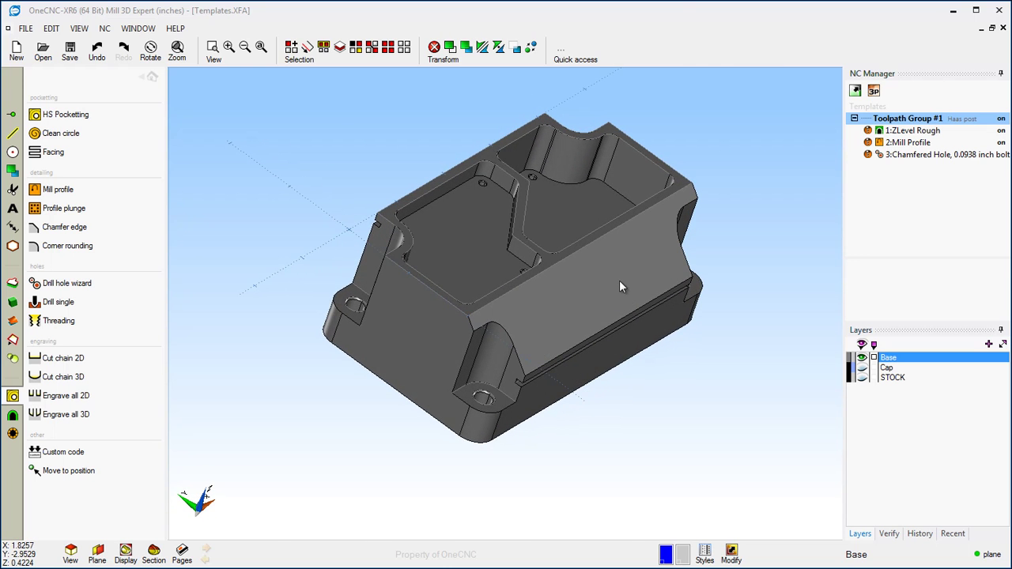
pyautogui.click(98, 551)
pyautogui.click(147, 396)
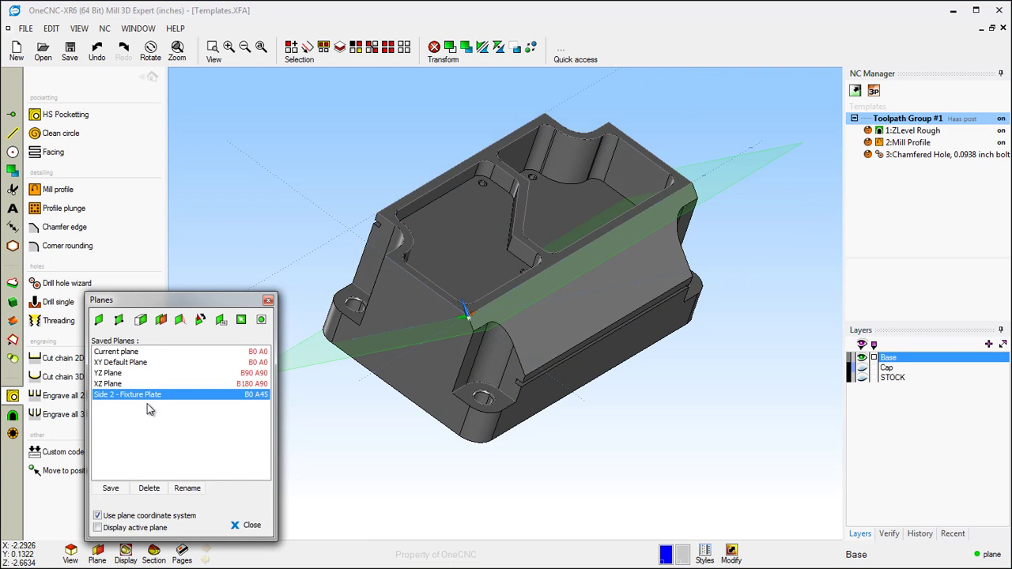
pyautogui.click(246, 525)
pyautogui.moveTo(386, 440); pyautogui.dragTo(349, 401, button='middle')
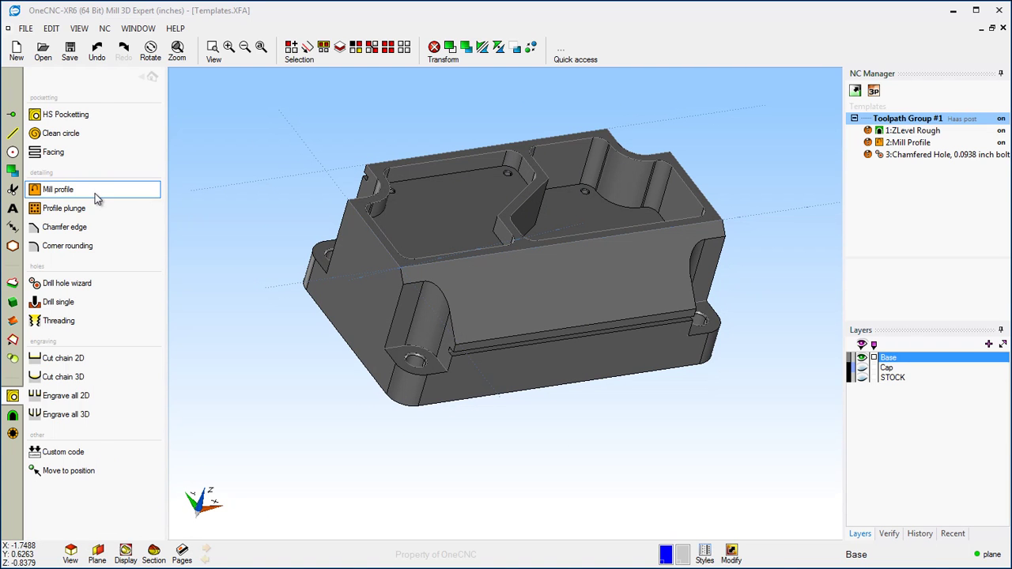
# - Start a Mill Profile toolpath along the part's front top edge
pyautogui.click(60, 190)
pyautogui.moveTo(320, 255); pyautogui.dragTo(590, 281, button='middle')
pyautogui.click(667, 283)
pyautogui.click(661, 291)
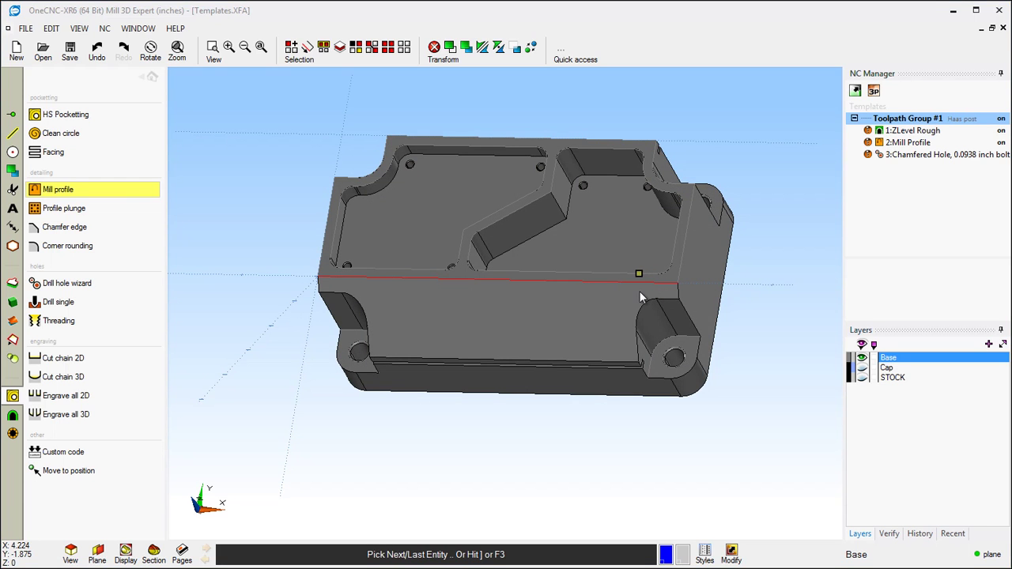
pyautogui.click(639, 292)
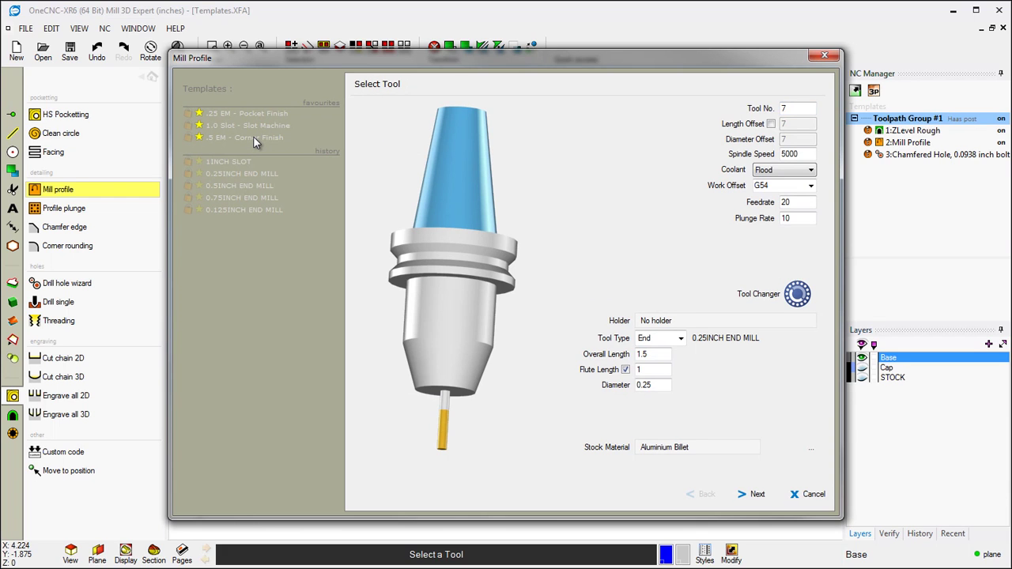
# - Apply the .5 EM - Corner Finish template and pick the lower ledge edge as final Z depth -1.06066017
pyautogui.click(253, 136)
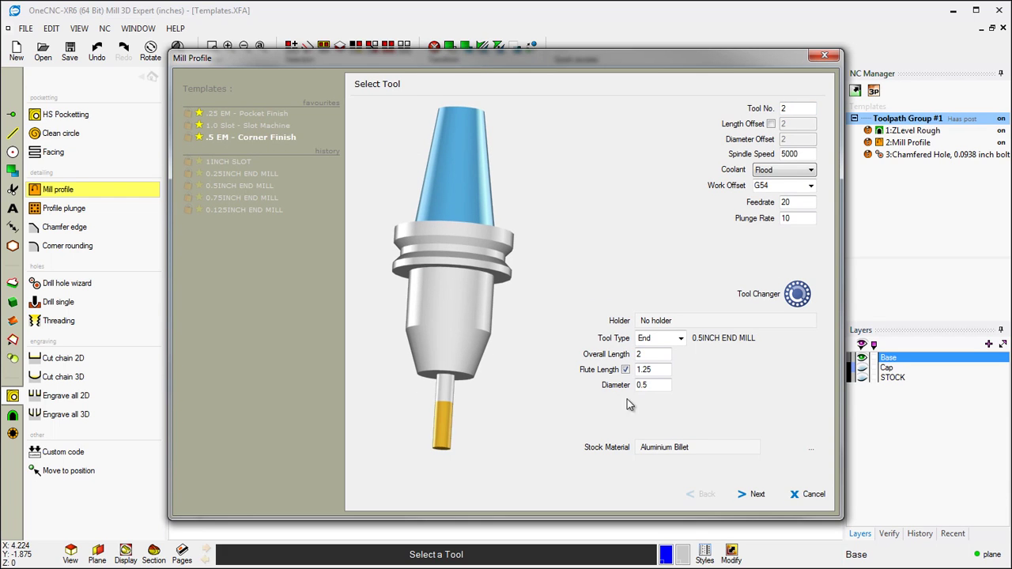
pyautogui.click(757, 495)
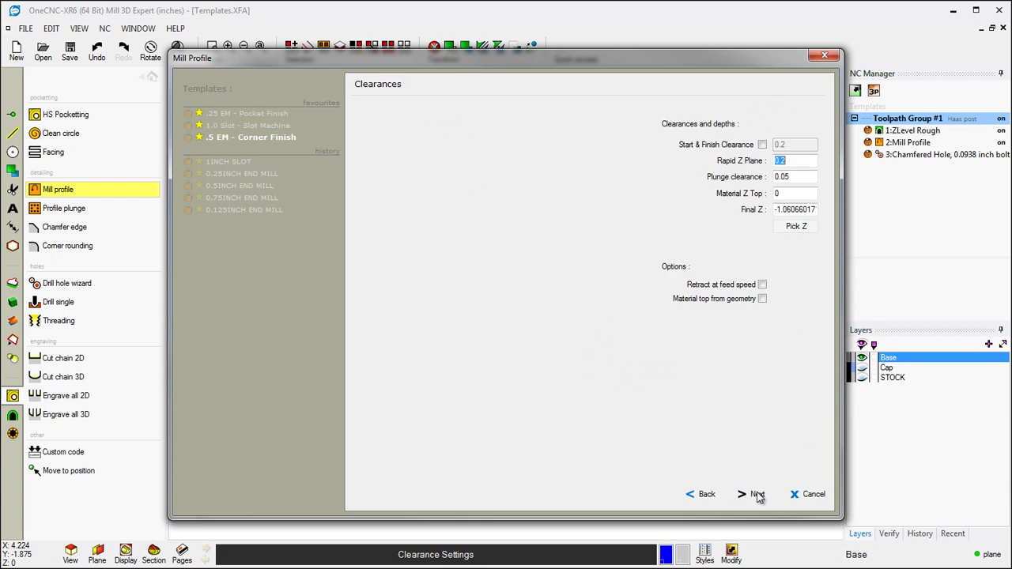
pyautogui.click(796, 226)
pyautogui.moveTo(706, 303); pyautogui.dragTo(639, 340, button='middle')
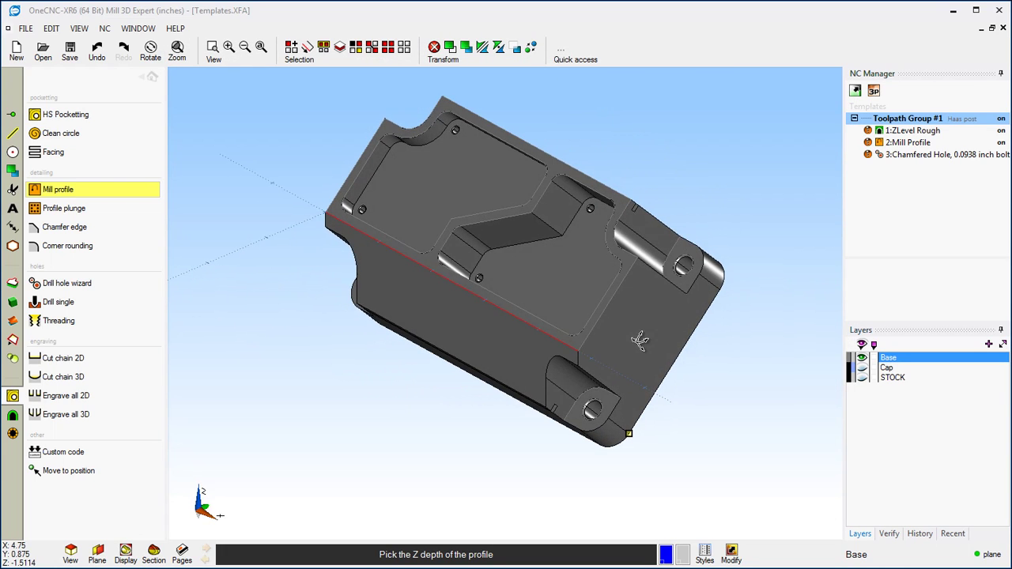
pyautogui.scroll(2, 639, 335)
pyautogui.scroll(1, 601, 348)
pyautogui.scroll(1, 545, 379)
pyautogui.scroll(1, 538, 401)
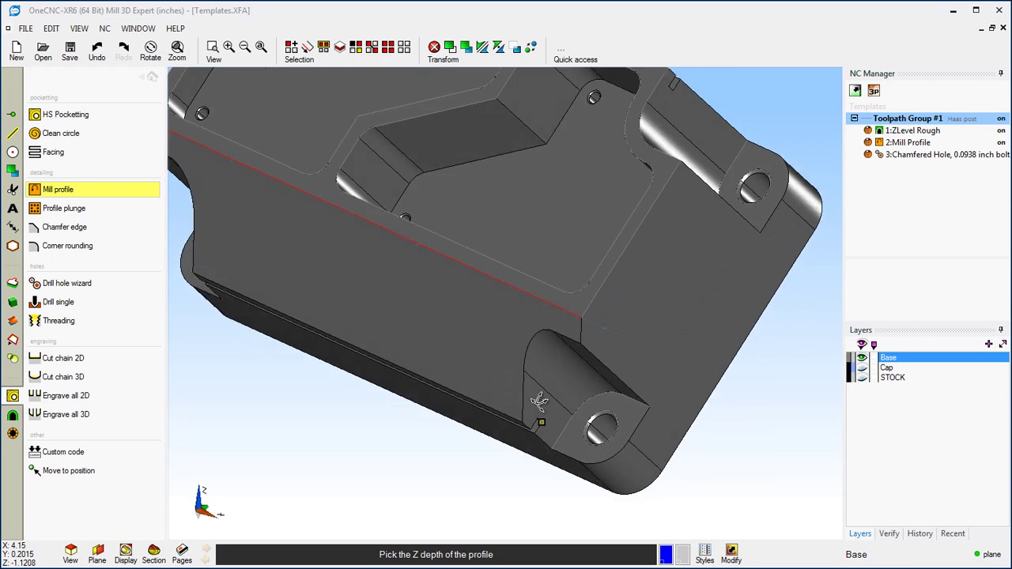
pyautogui.scroll(1, 545, 392)
pyautogui.scroll(1, 585, 363)
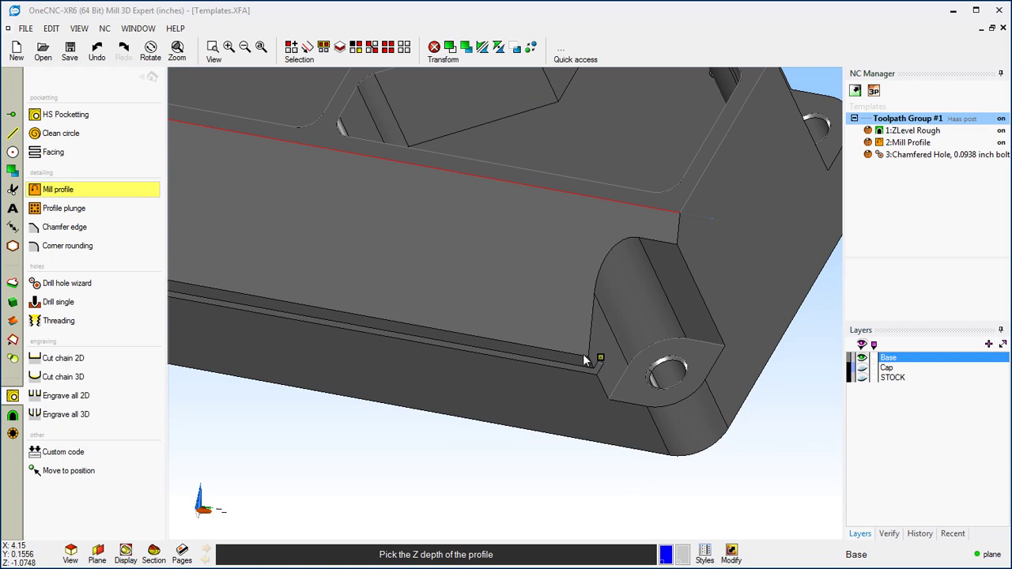
pyautogui.scroll(1, 582, 357)
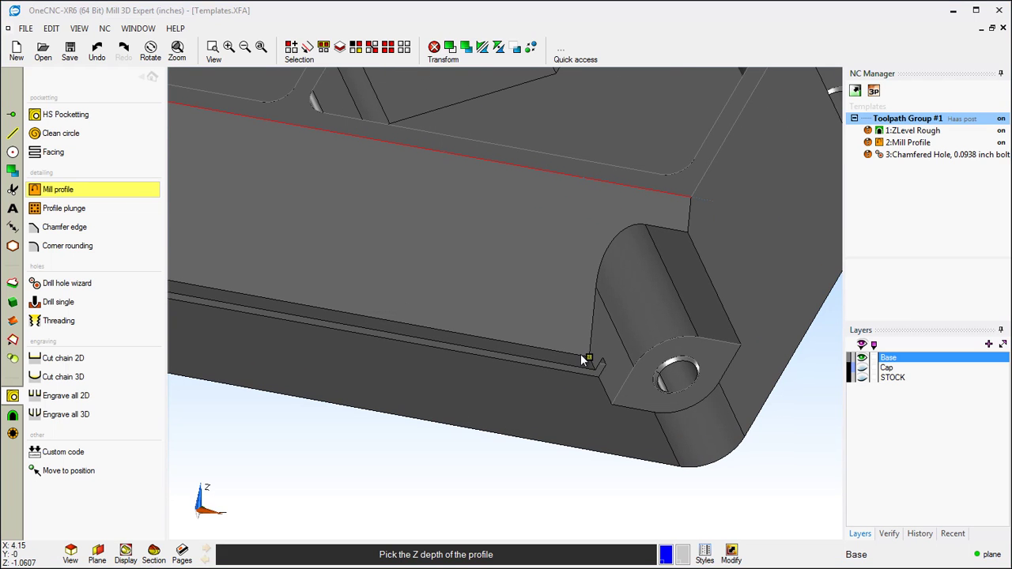
pyautogui.click(586, 384)
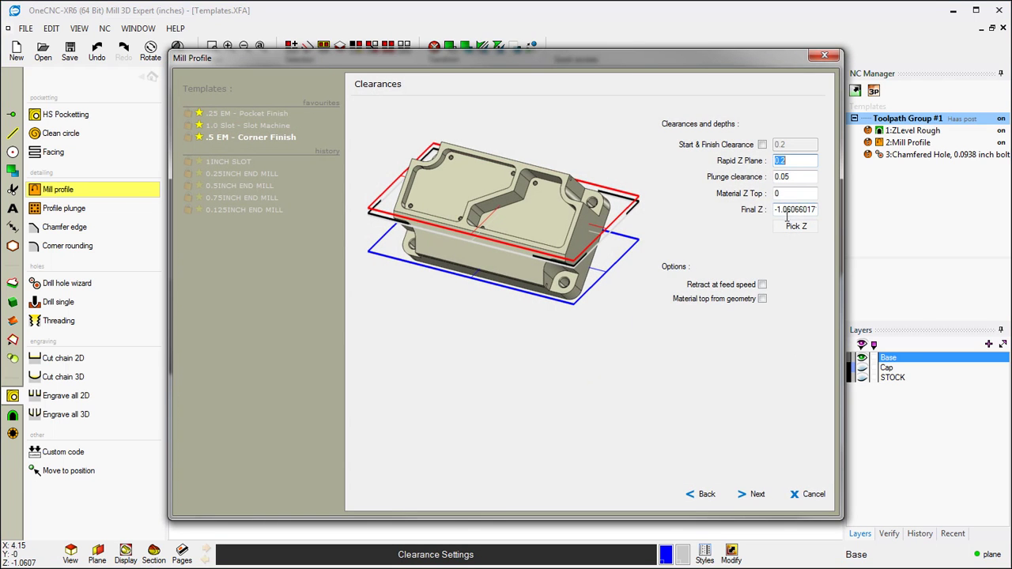
# - Accept the path, rough, finish and entry/exit settings to create 4:Mill Profile
pyautogui.click(757, 495)
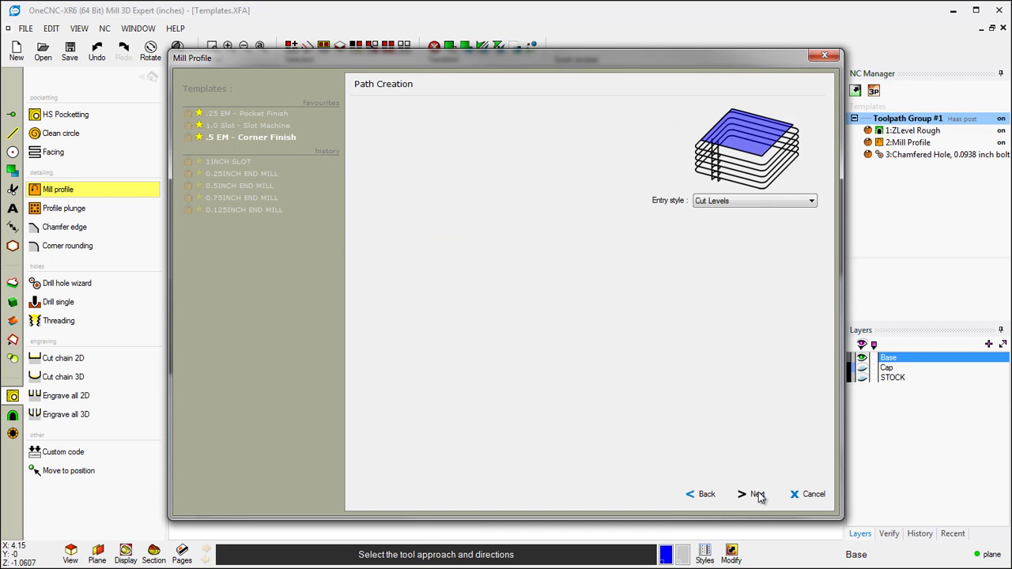
pyautogui.click(757, 496)
pyautogui.click(757, 496)
pyautogui.click(758, 495)
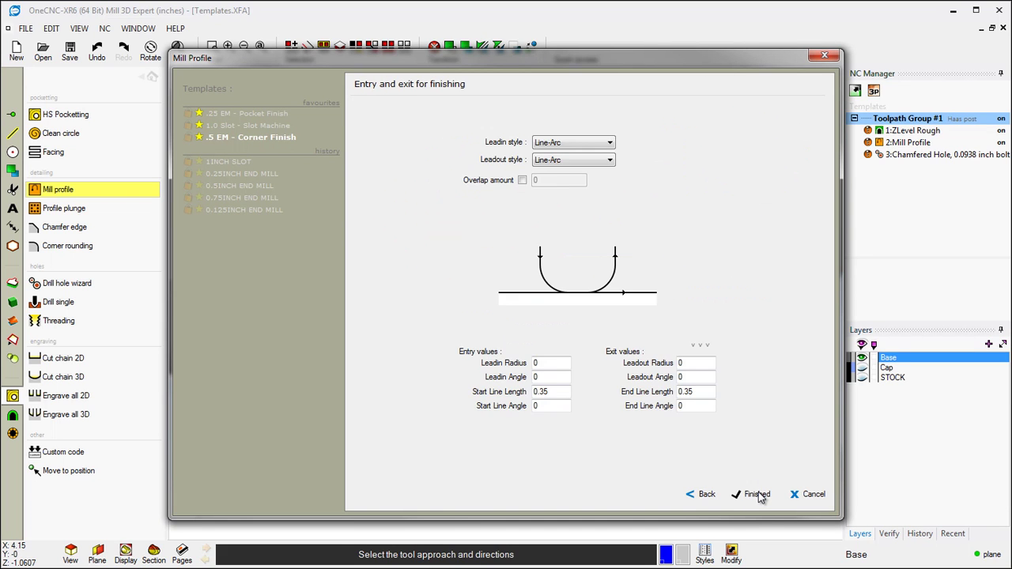
pyautogui.click(757, 495)
# - Launch Live Simulation for the whole Toolpath Group #1
pyautogui.scroll(-5, 684, 387)
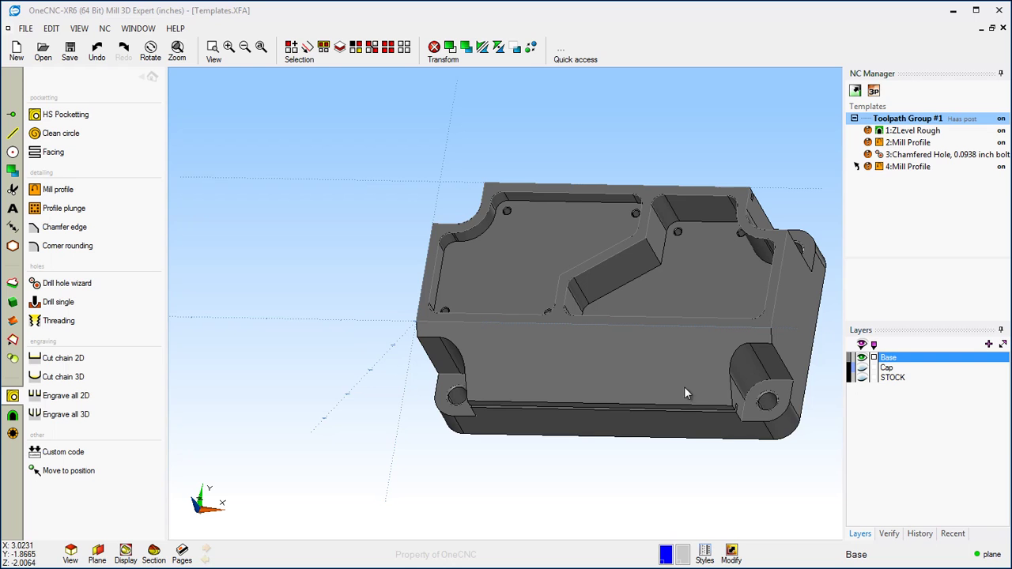
pyautogui.moveTo(684, 387); pyautogui.dragTo(626, 366, button='middle')
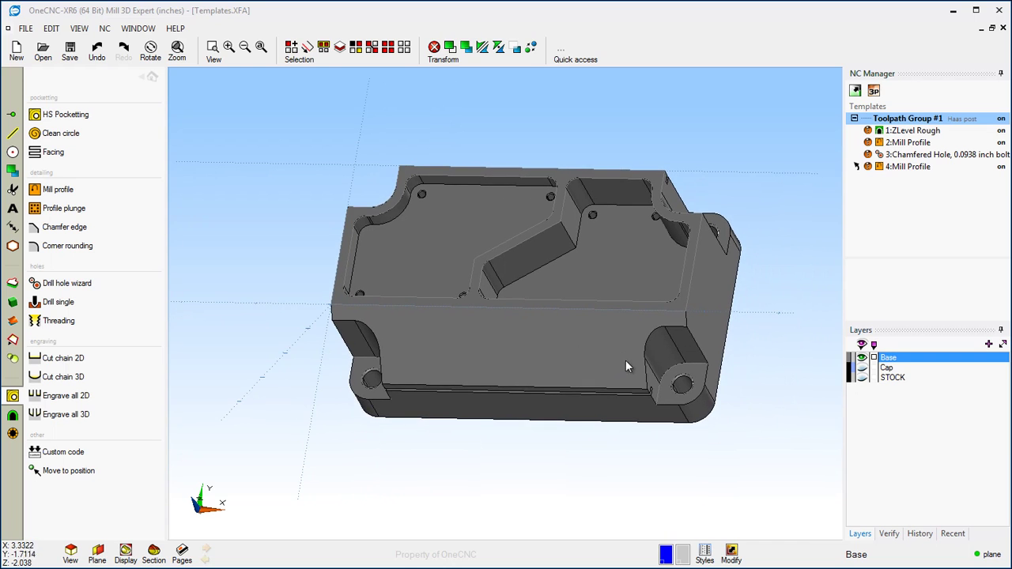
pyautogui.rightClick(913, 125)
pyautogui.click(860, 164)
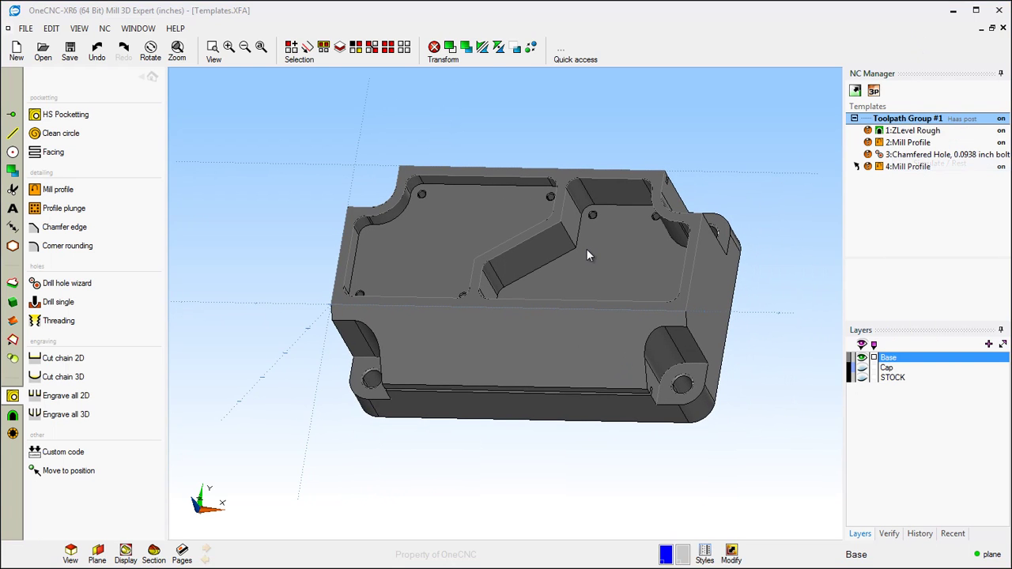
# - Run the simulation through to the finished pocketed part, then close Live Simulation
pyautogui.click(400, 371)
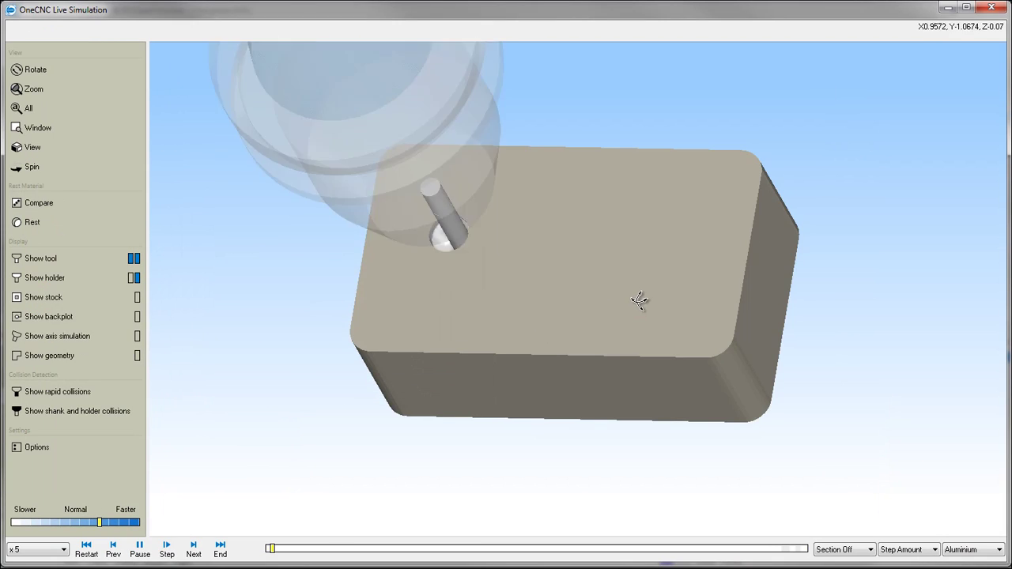
pyautogui.moveTo(639, 300); pyautogui.dragTo(734, 254)
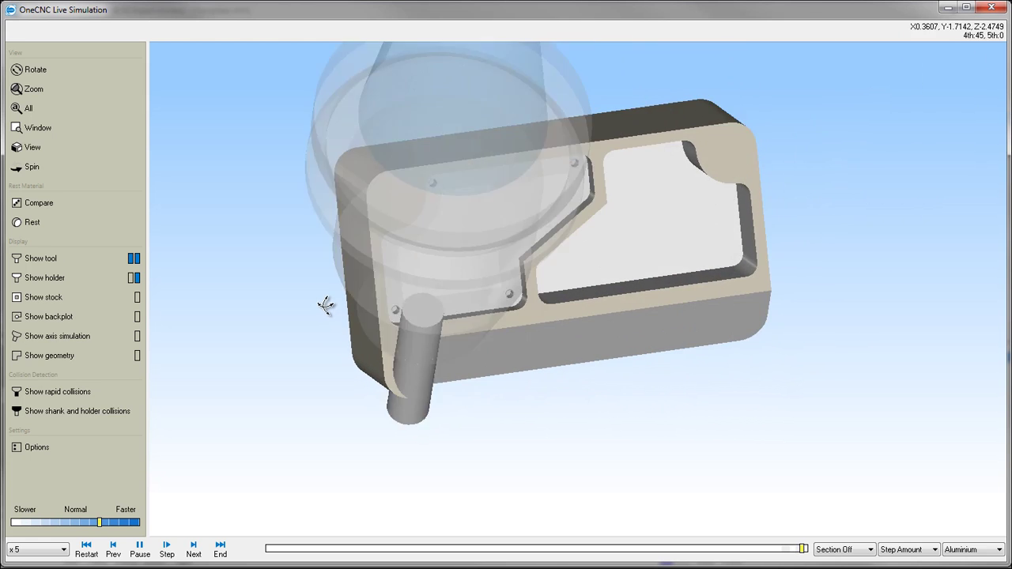
pyautogui.moveTo(490, 310); pyautogui.dragTo(569, 289)
pyautogui.click(990, 7)
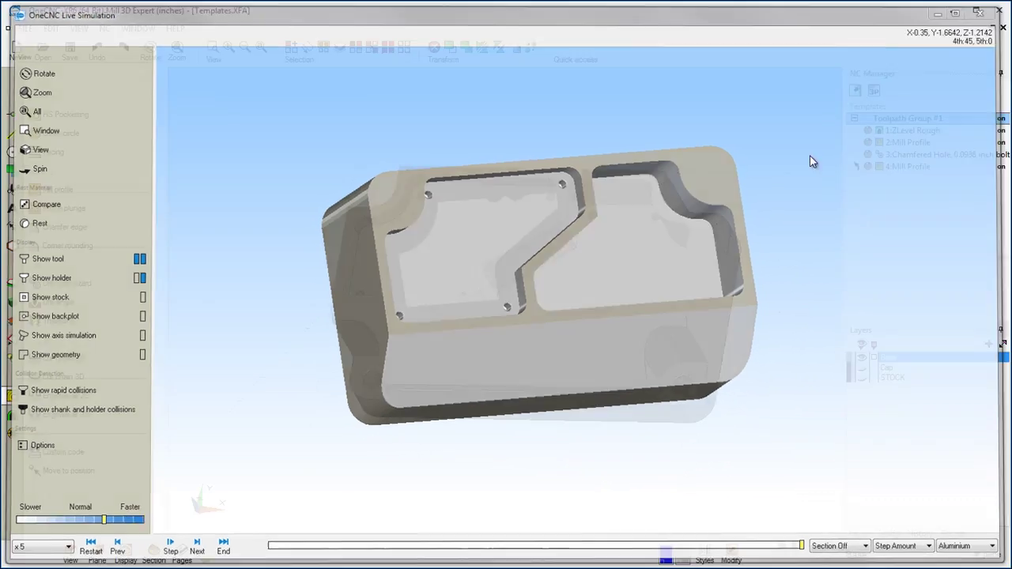
# - Turn the Cap layer back on so the cap shows atop the base
pyautogui.moveTo(633, 198); pyautogui.dragTo(619, 253, button='middle')
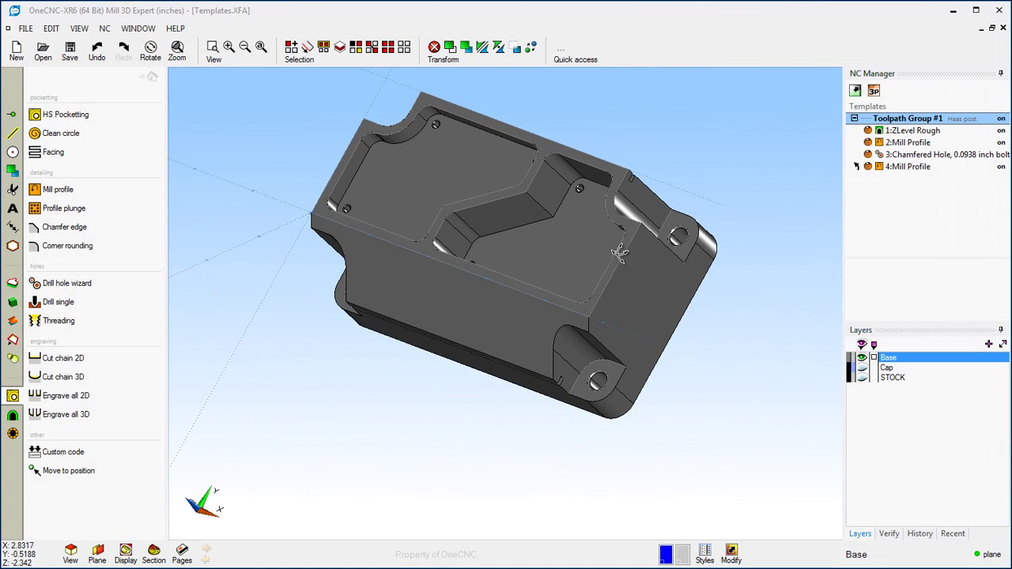
pyautogui.click(151, 77)
pyautogui.moveTo(408, 193)
pyautogui.mouseDown(button='middle')
pyautogui.moveTo(419, 247)
pyautogui.moveTo(502, 217)
pyautogui.moveTo(515, 227)
pyautogui.mouseUp(button='middle')
pyautogui.click(861, 367)
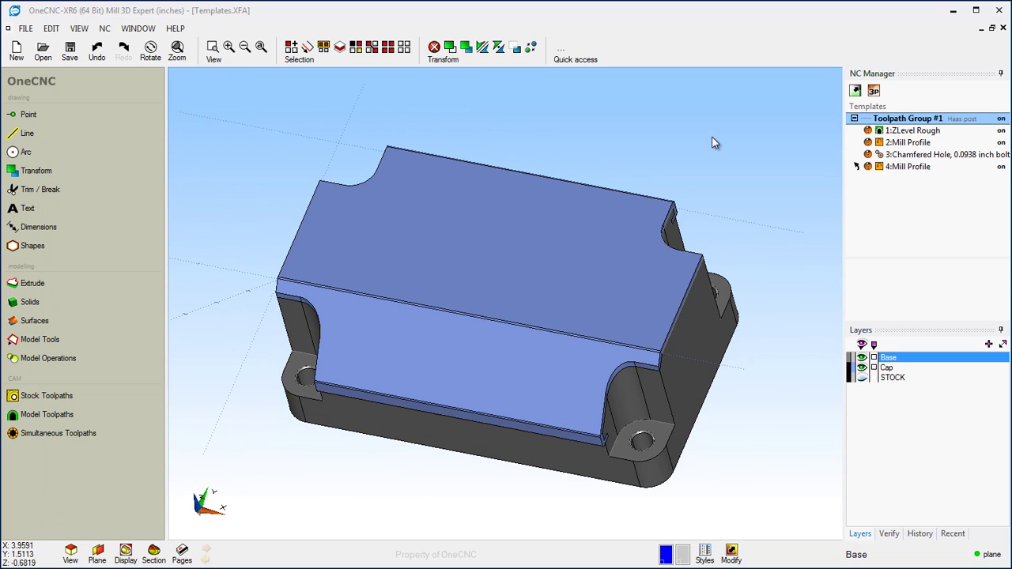